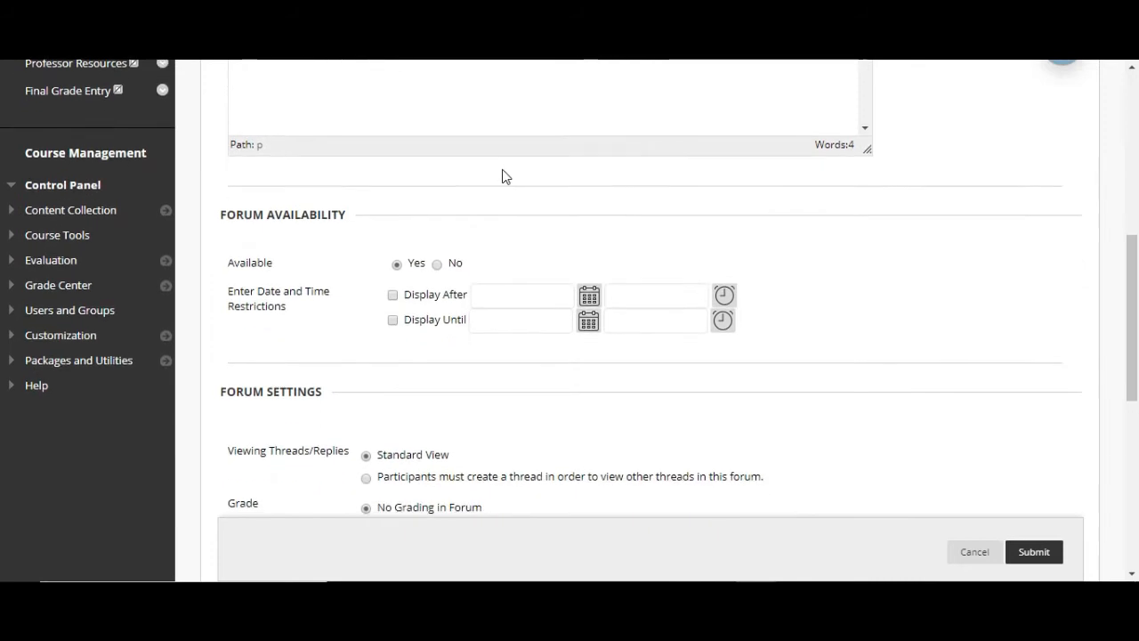
# - Make the forum unavailable and require participants to create a thread in order to view other threads
pyautogui.scroll(-1, 516, 196)
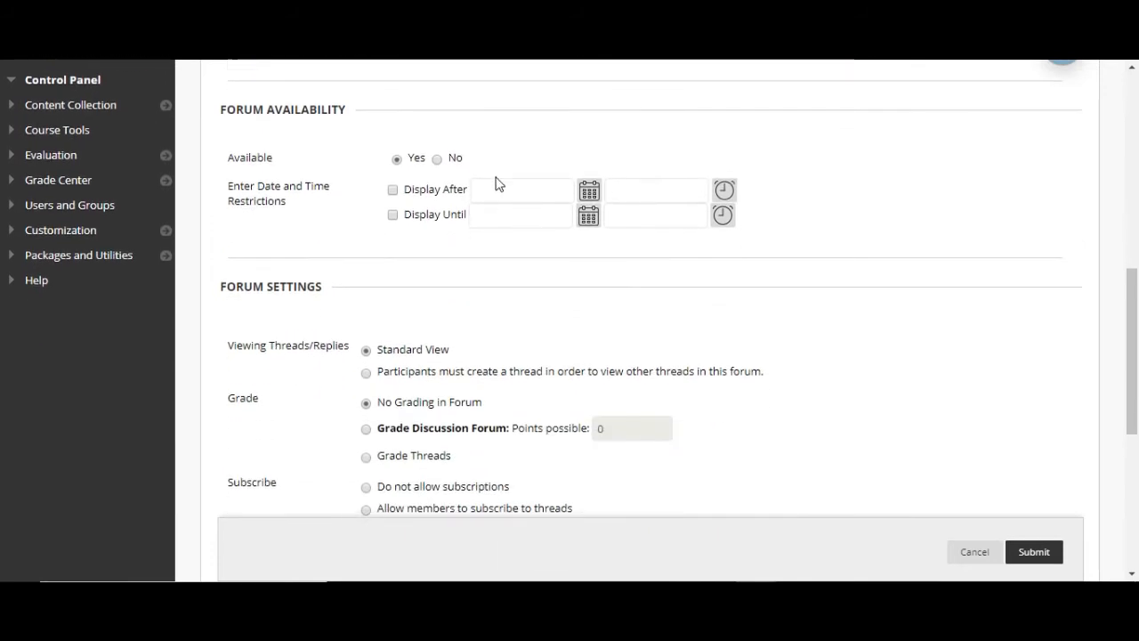
pyautogui.click(438, 159)
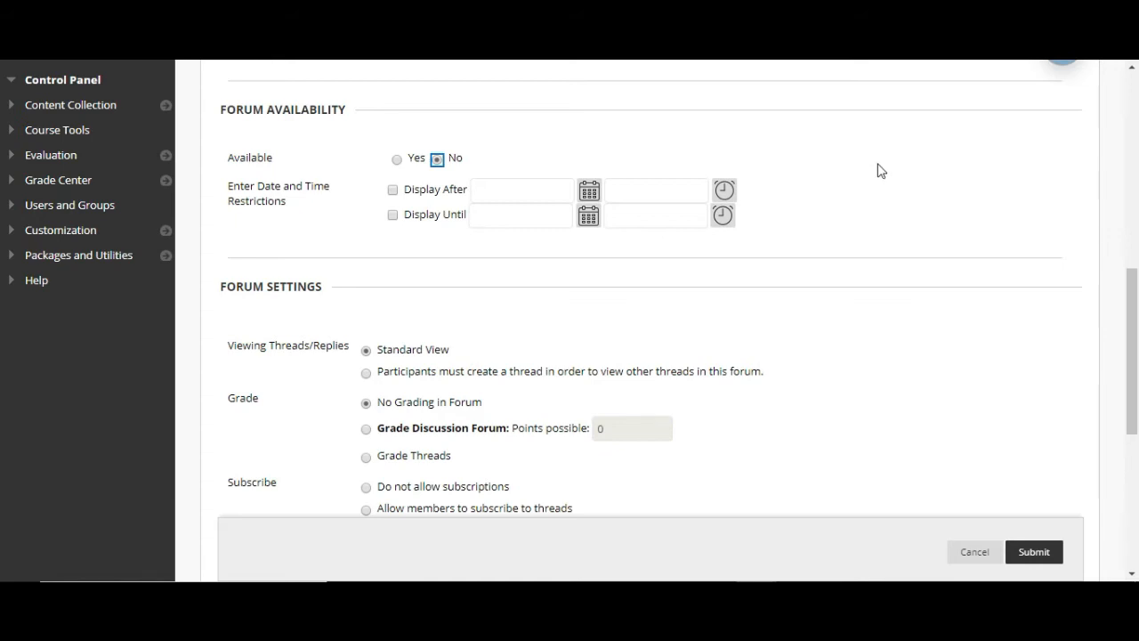
pyautogui.scroll(-1, 880, 171)
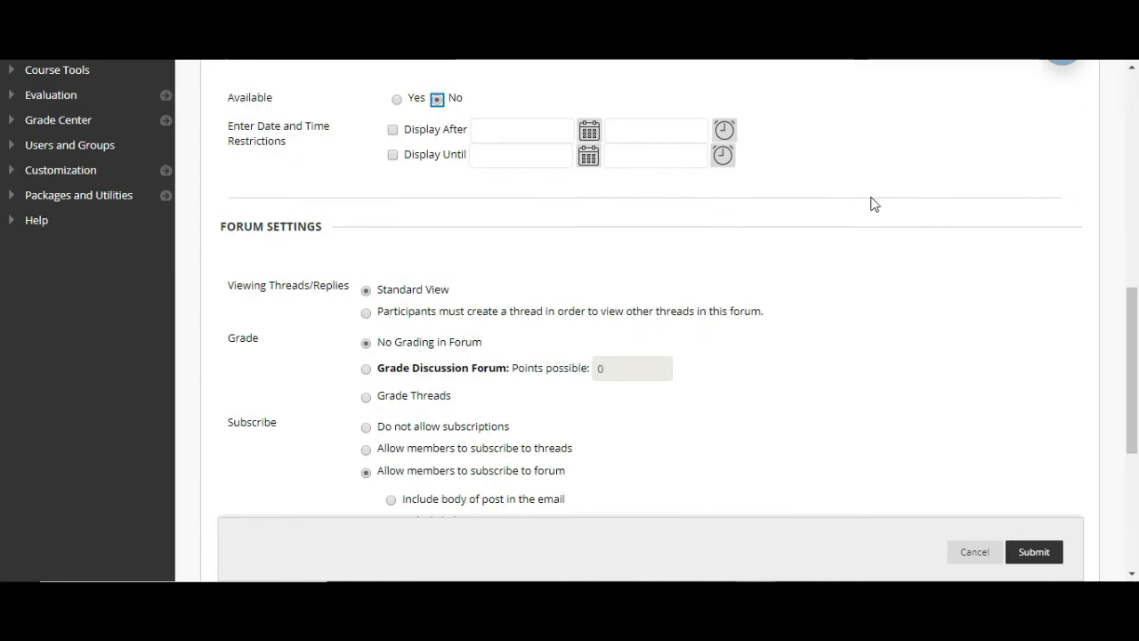
pyautogui.scroll(-2, 854, 200)
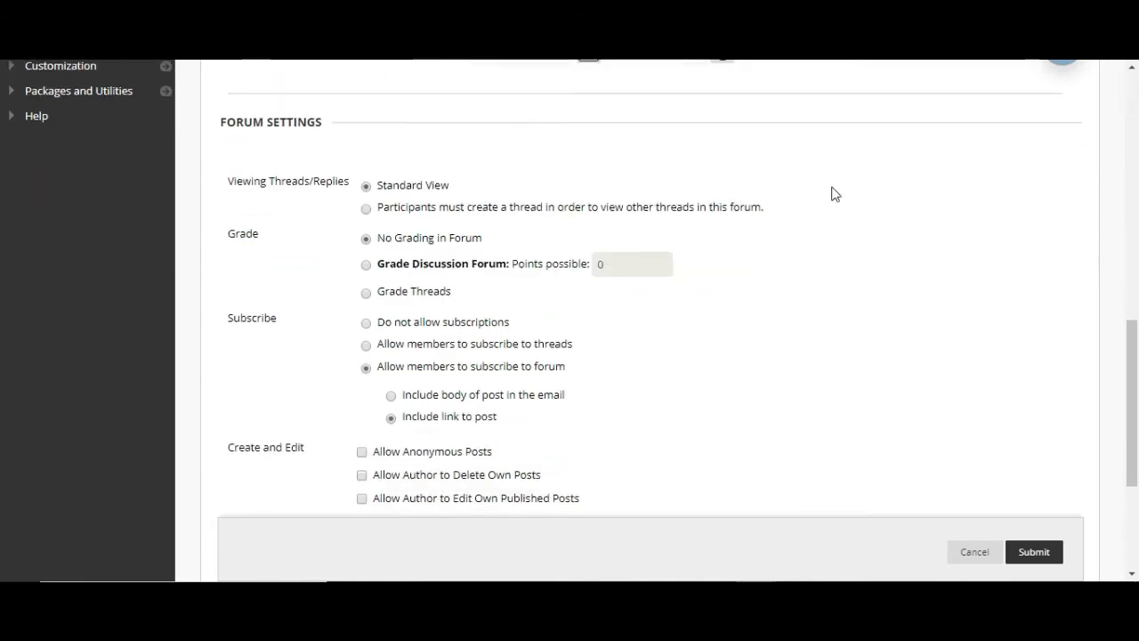
pyautogui.click(366, 194)
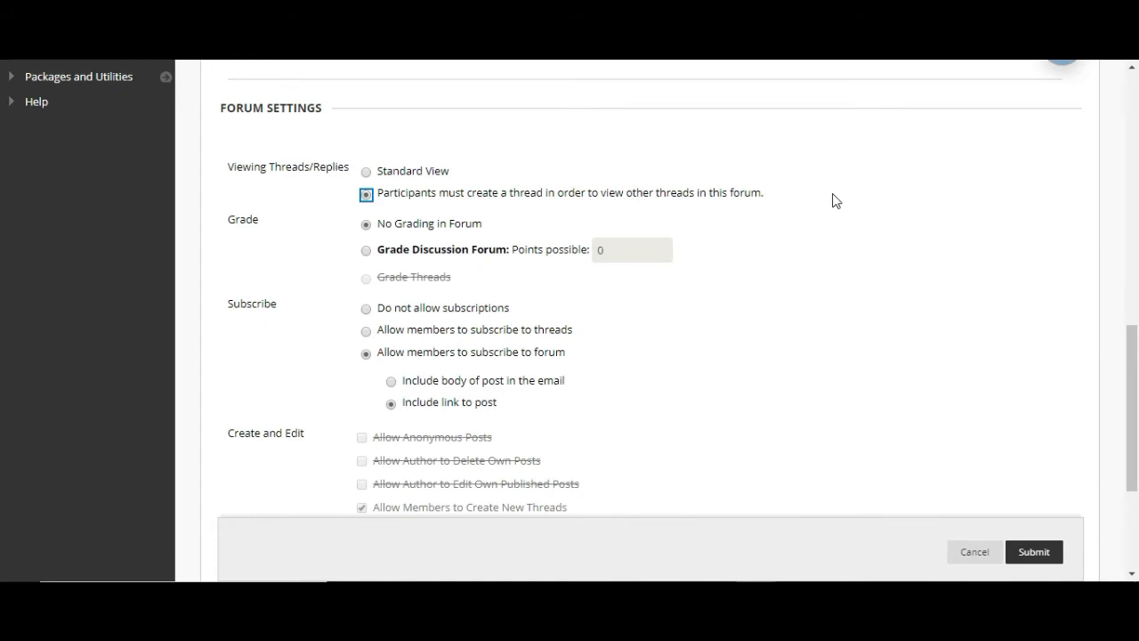
# - Enable grading for the whole discussion forum with 2 points possible
pyautogui.click(366, 250)
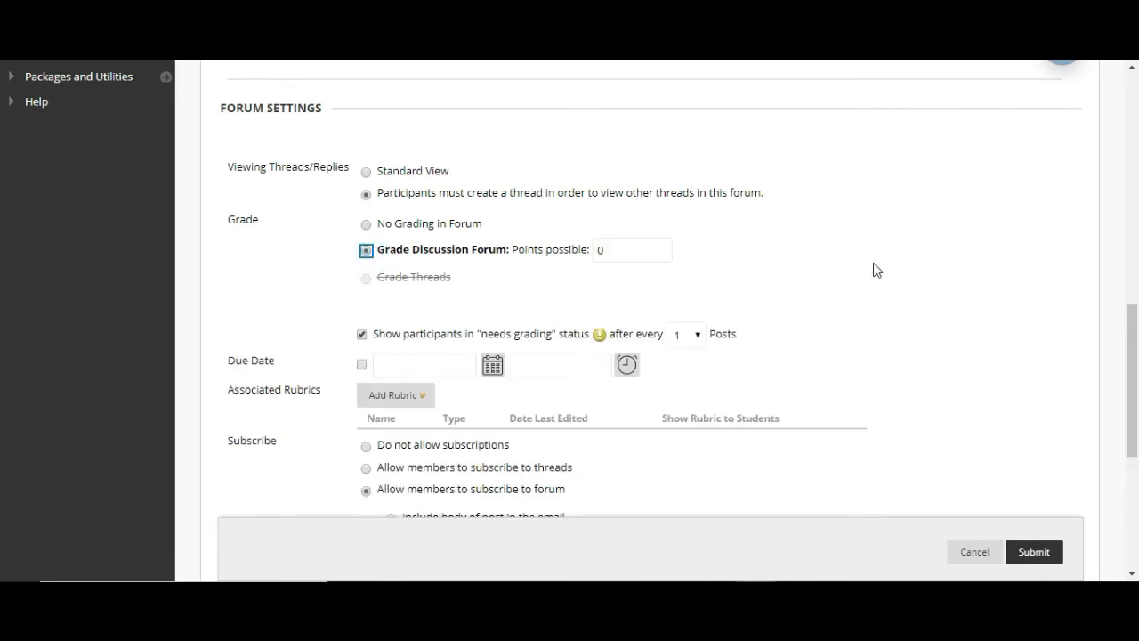
pyautogui.doubleClick(613, 250)
pyautogui.write('2')
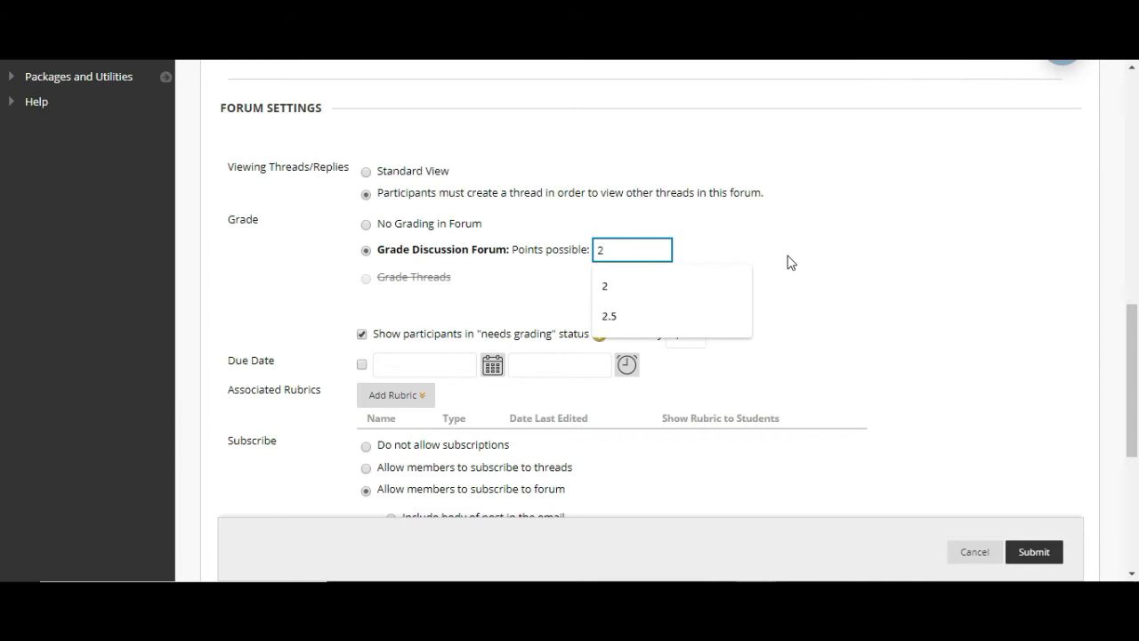
pyautogui.click(788, 263)
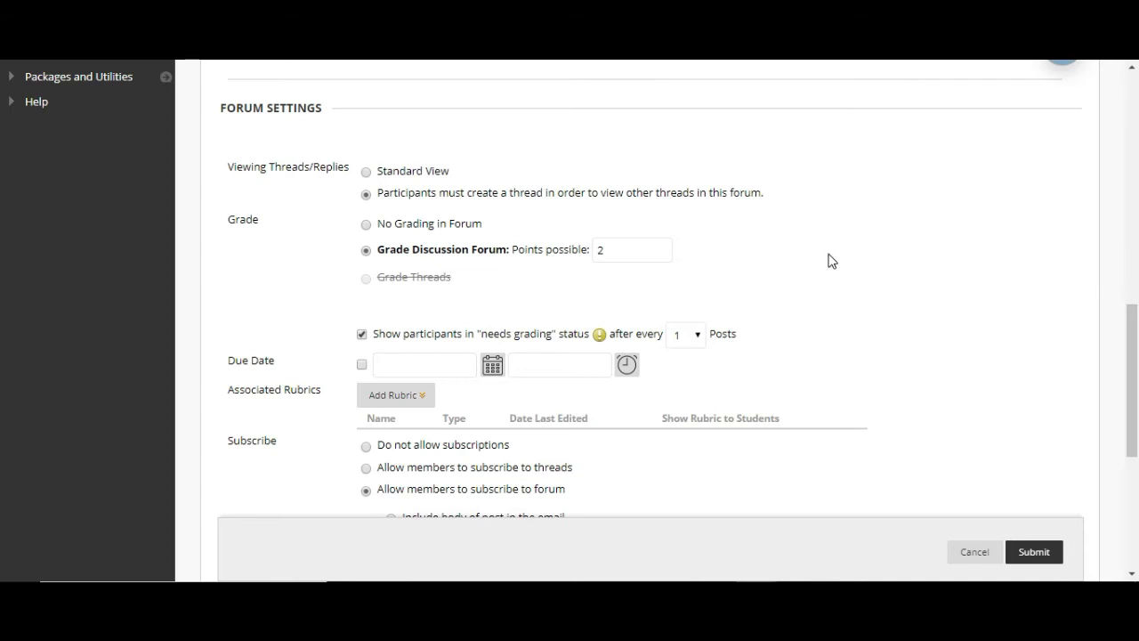
# - Show participants in "needs grading" status after every 3 posts
pyautogui.scroll(-1, 827, 262)
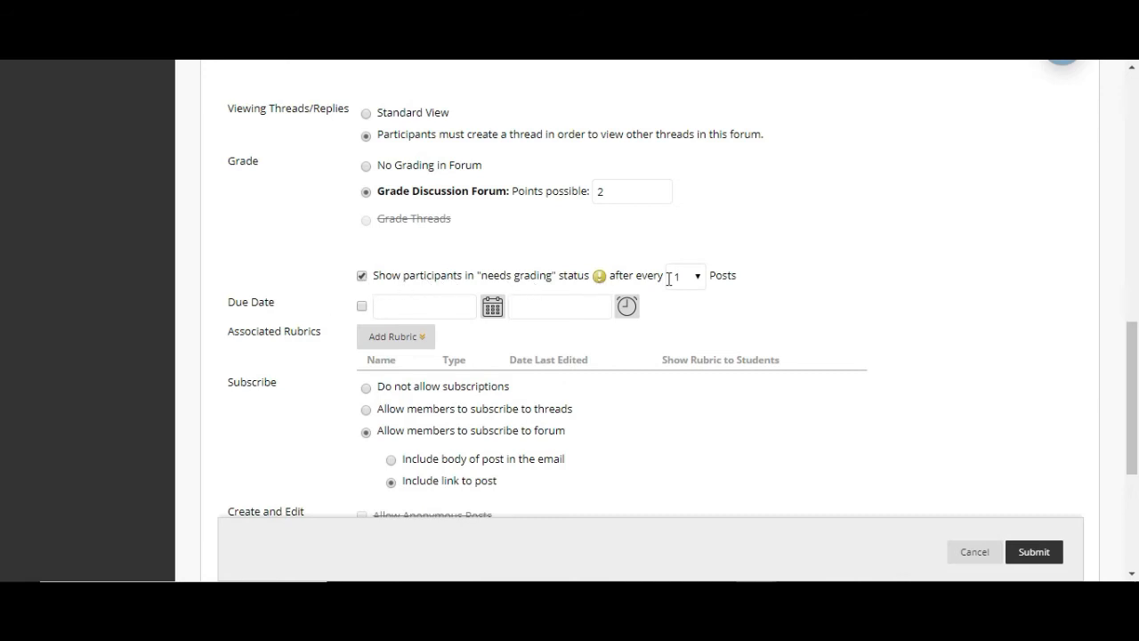
pyautogui.click(699, 277)
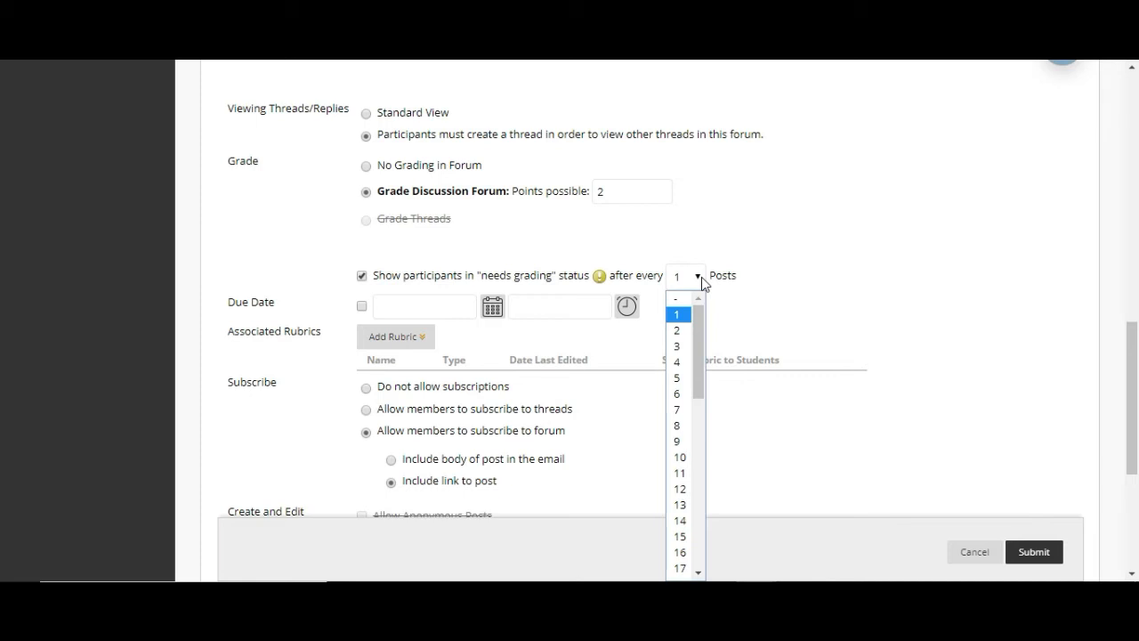
pyautogui.click(676, 346)
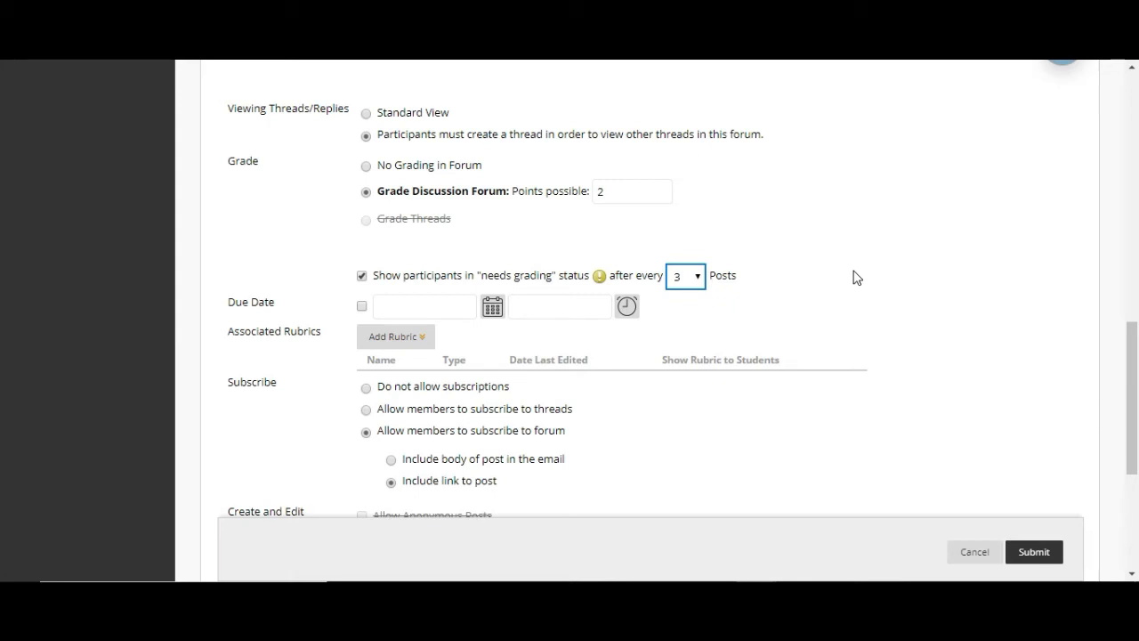
# - Add the line Don't just say "I agree" below the existing text in the forum description
pyautogui.scroll(6, 853, 277)
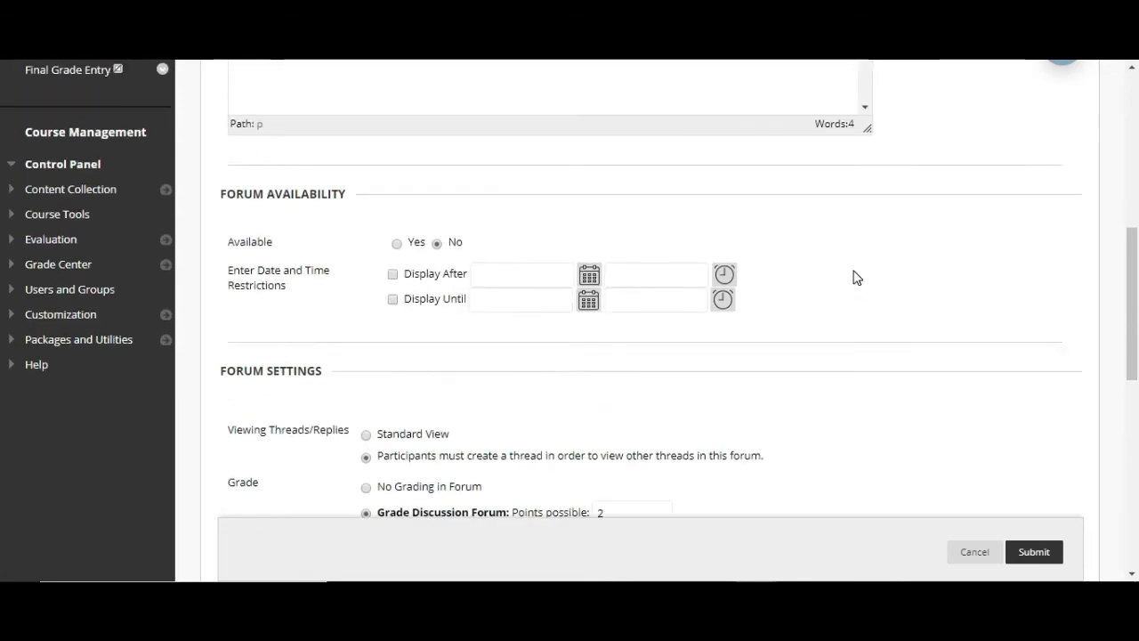
pyautogui.click(541, 254)
pyautogui.press('Return')
pyautogui.write('Don\'t just say "I agree"')
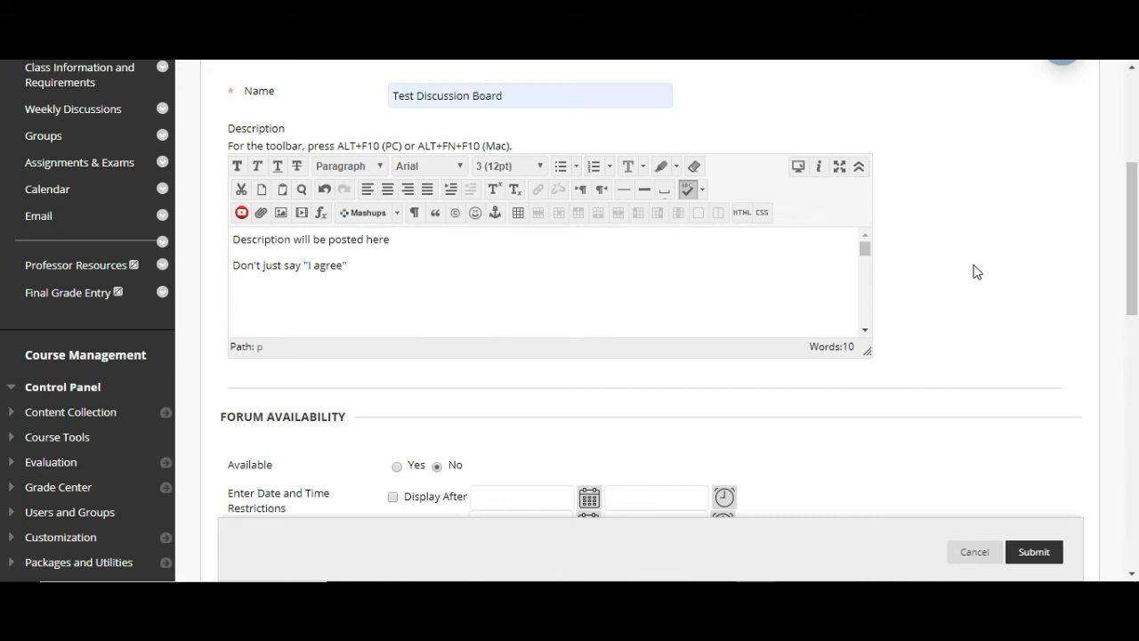
# - Examine the forum's "needs grading" setting and where the Needs Grading page is found in the Grade Center
pyautogui.scroll(-4, 1010, 252)
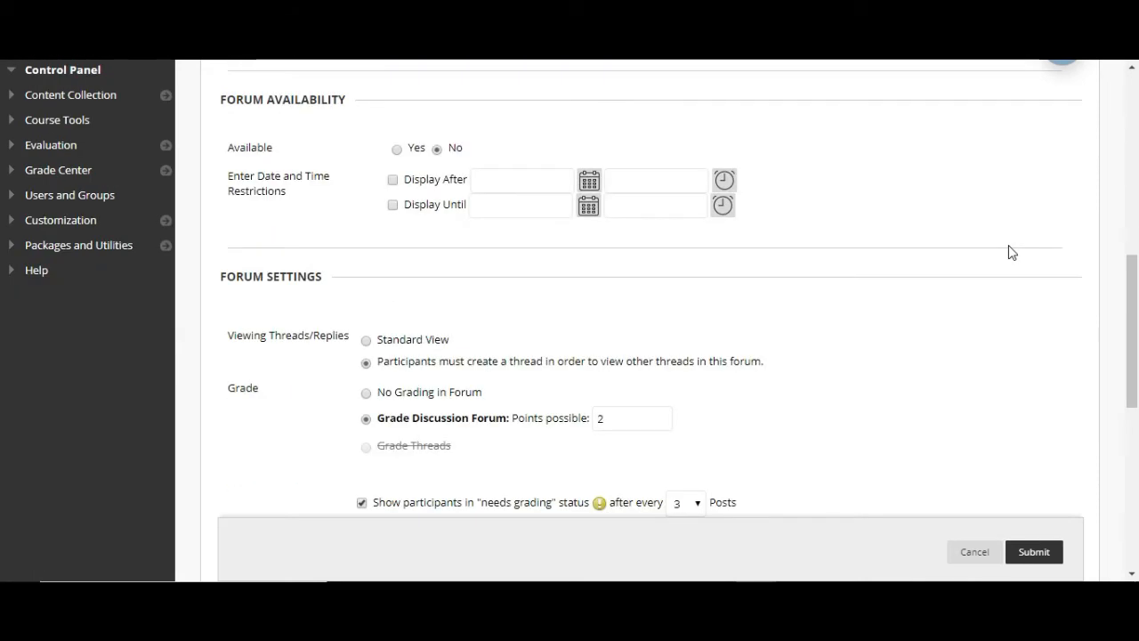
pyautogui.scroll(-3, 956, 249)
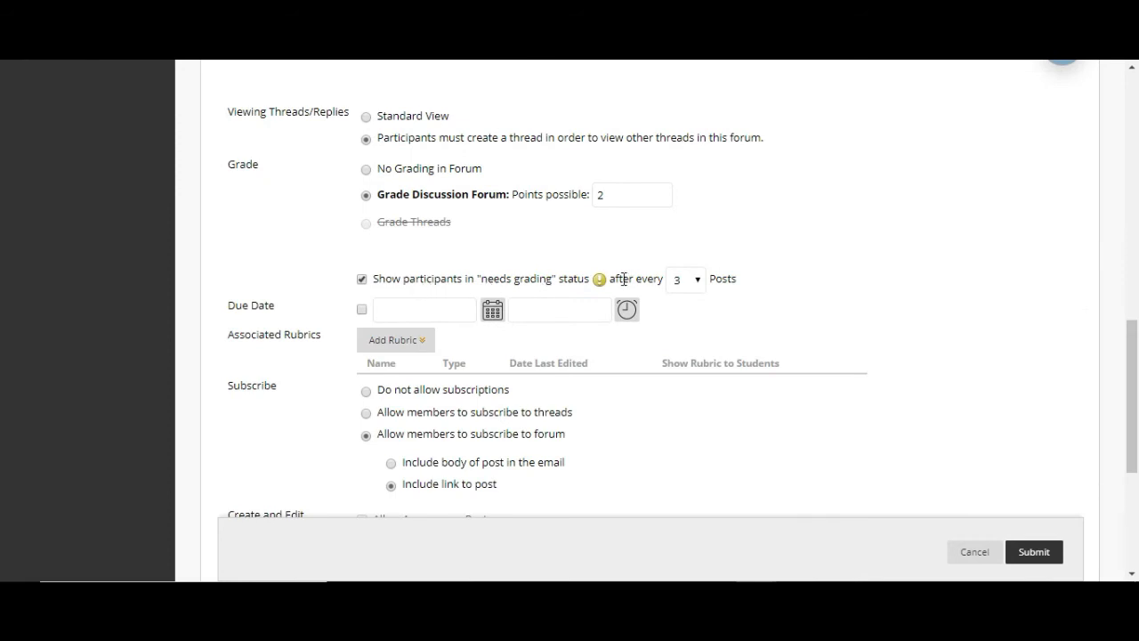
pyautogui.moveTo(481, 278); pyautogui.dragTo(552, 280)
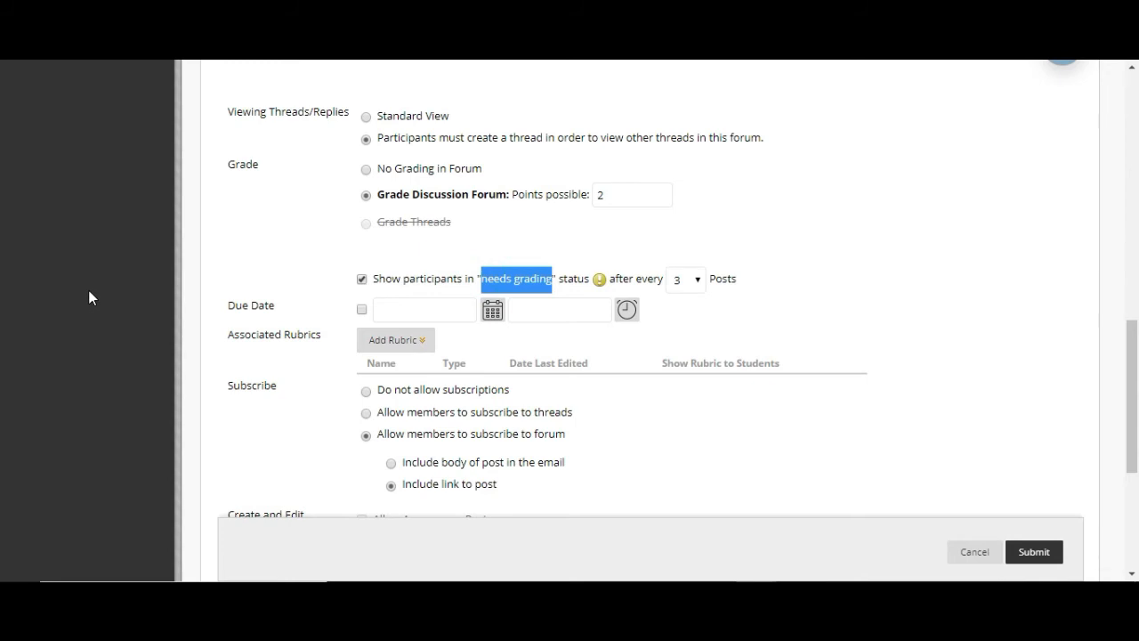
pyautogui.scroll(4, 88, 290)
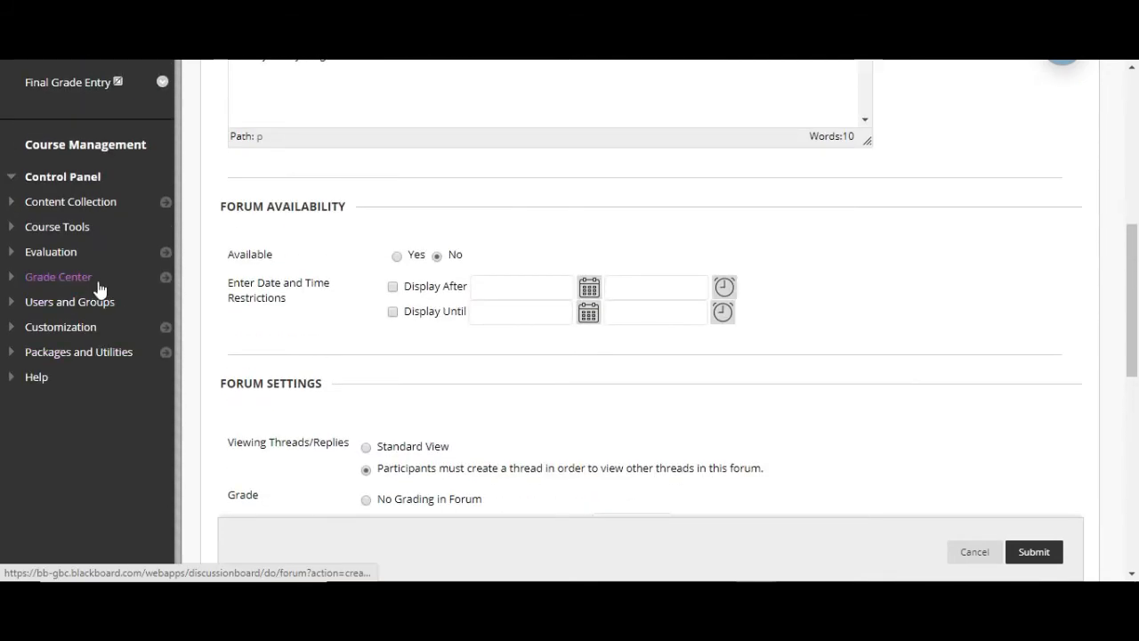
pyautogui.scroll(2, 94, 285)
pyautogui.click(12, 438)
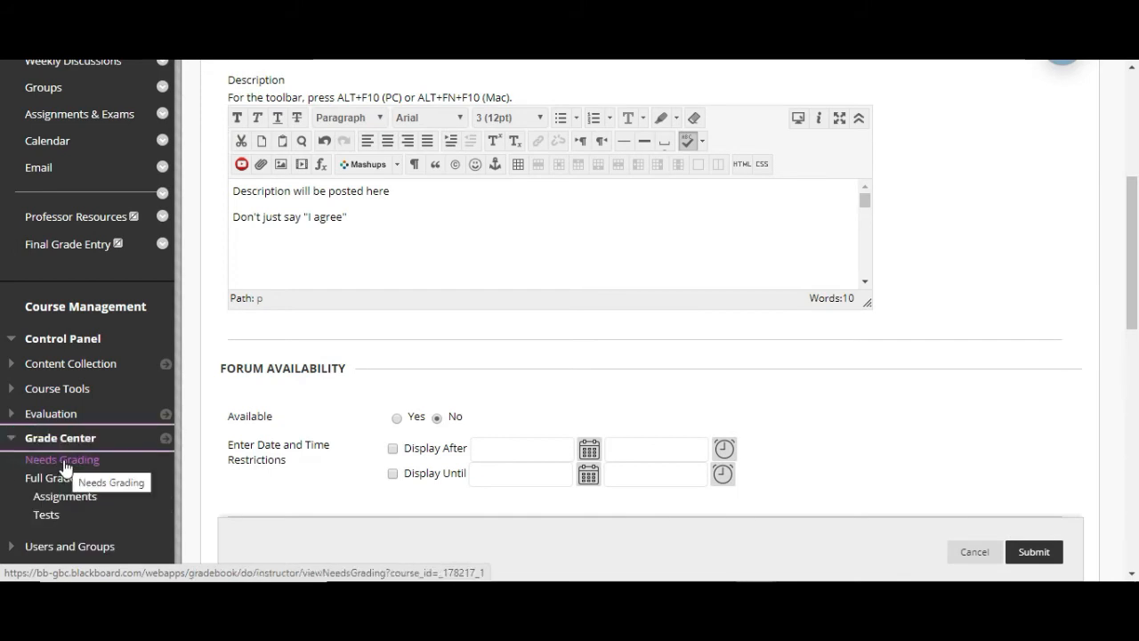
pyautogui.scroll(-3, 649, 402)
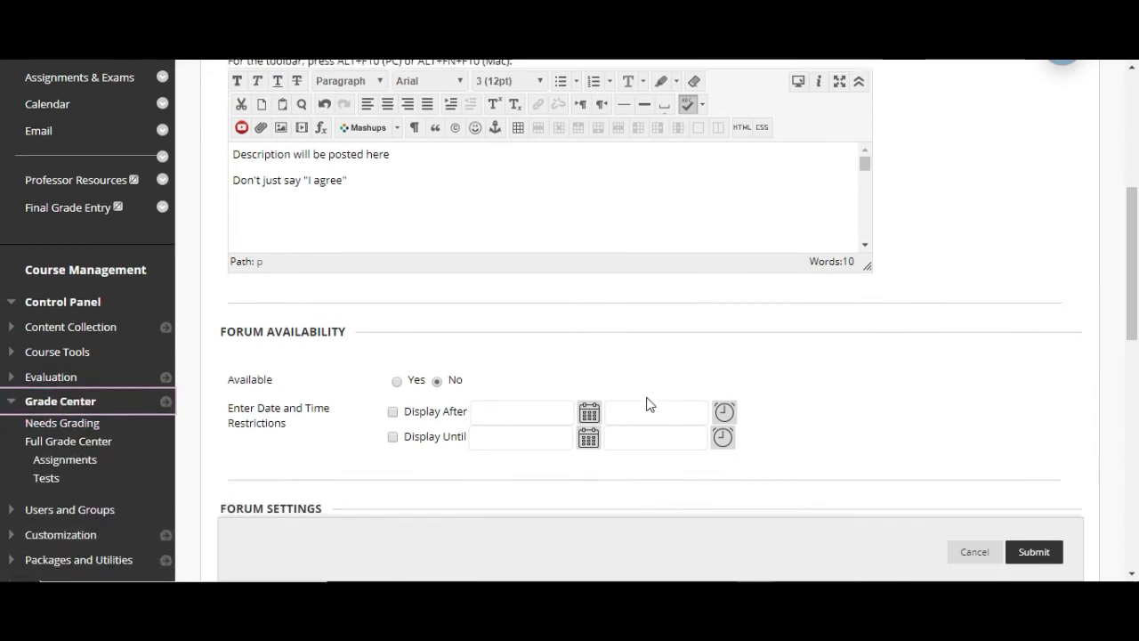
pyautogui.scroll(-2, 649, 401)
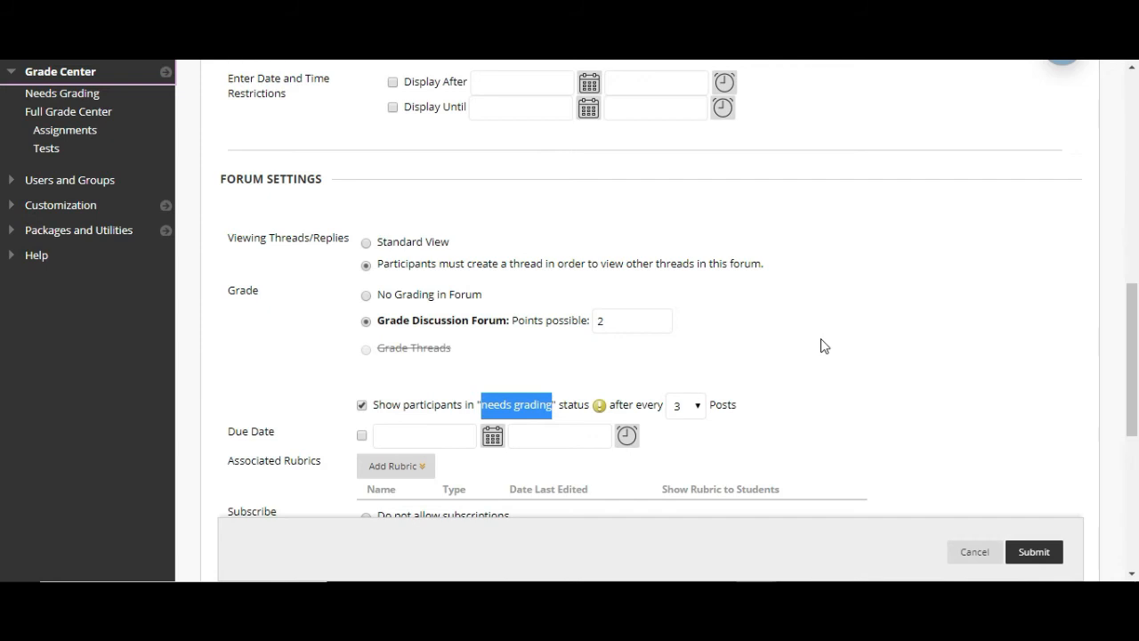
pyautogui.click(825, 345)
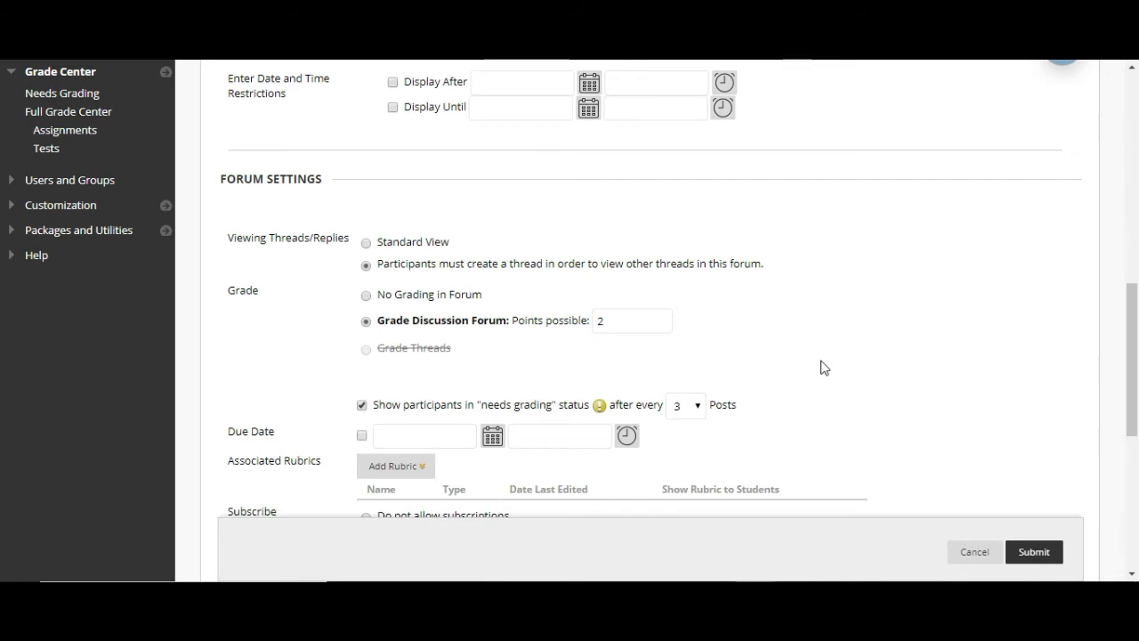
# - Review the rubric, subscription, and create and edit options without changing them, and submit the new forum
pyautogui.scroll(-3, 826, 364)
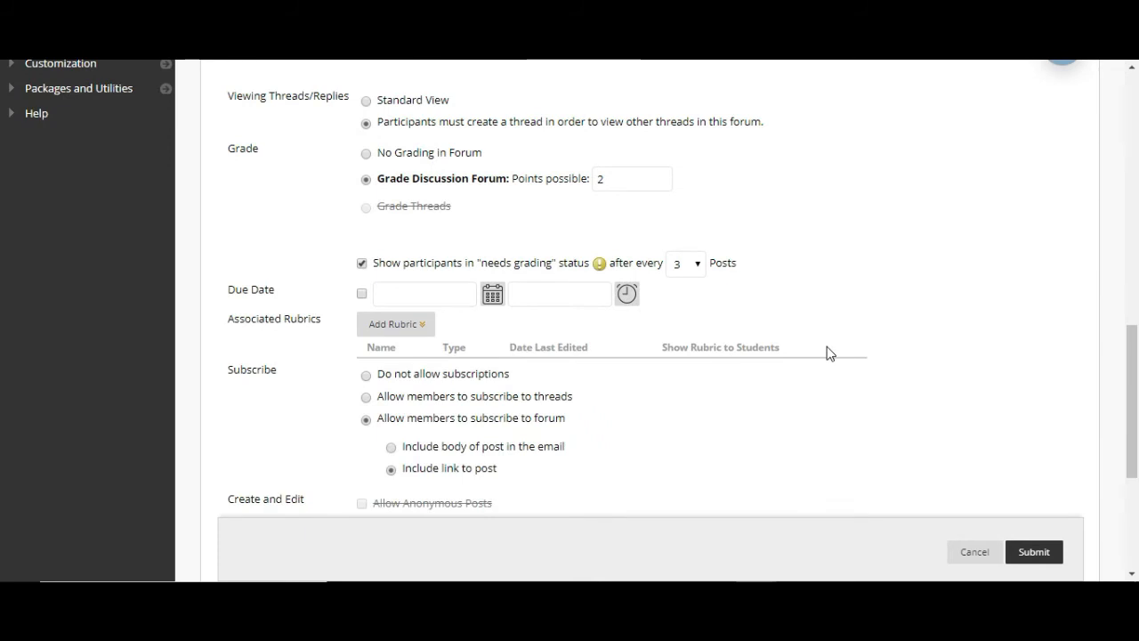
pyautogui.click(405, 324)
pyautogui.scroll(-3, 887, 291)
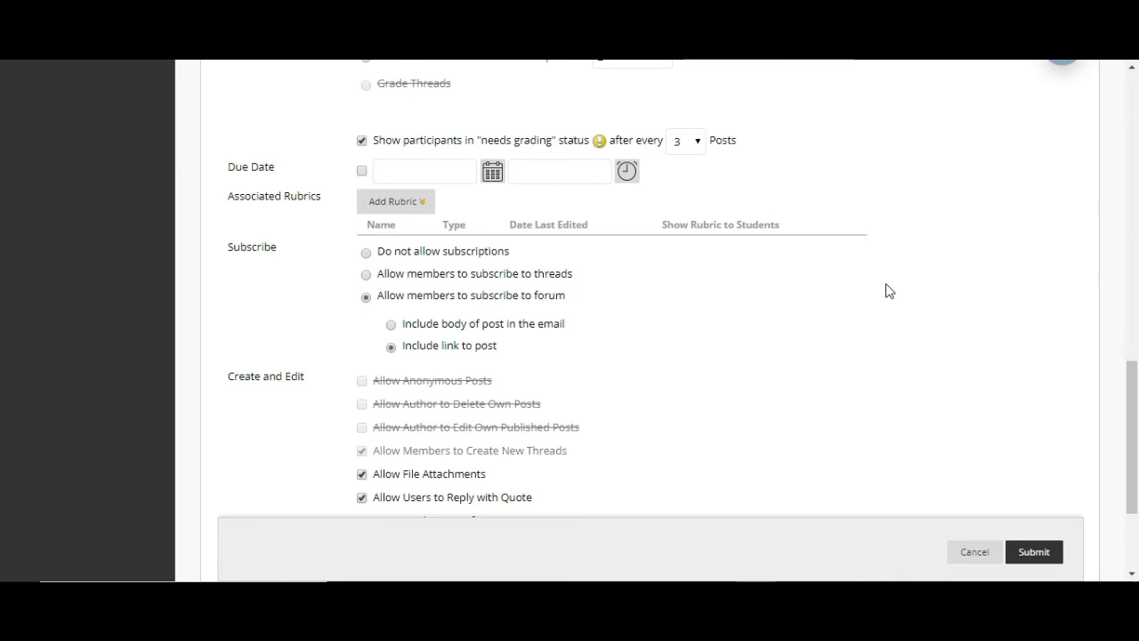
pyautogui.scroll(-1, 886, 291)
pyautogui.scroll(-1, 884, 291)
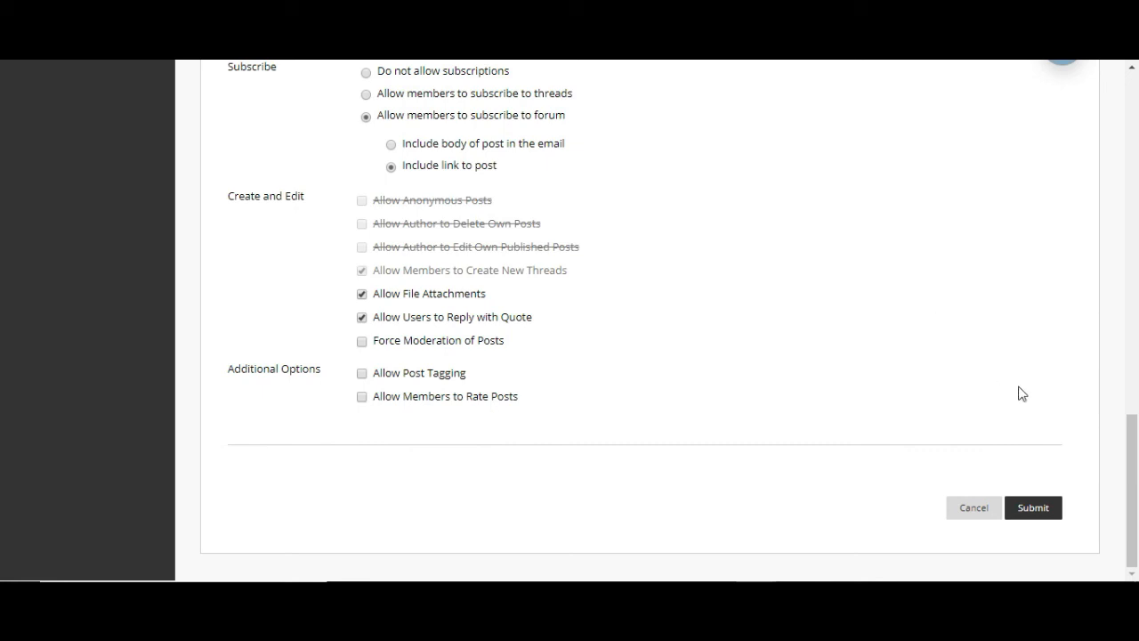
pyautogui.click(1039, 523)
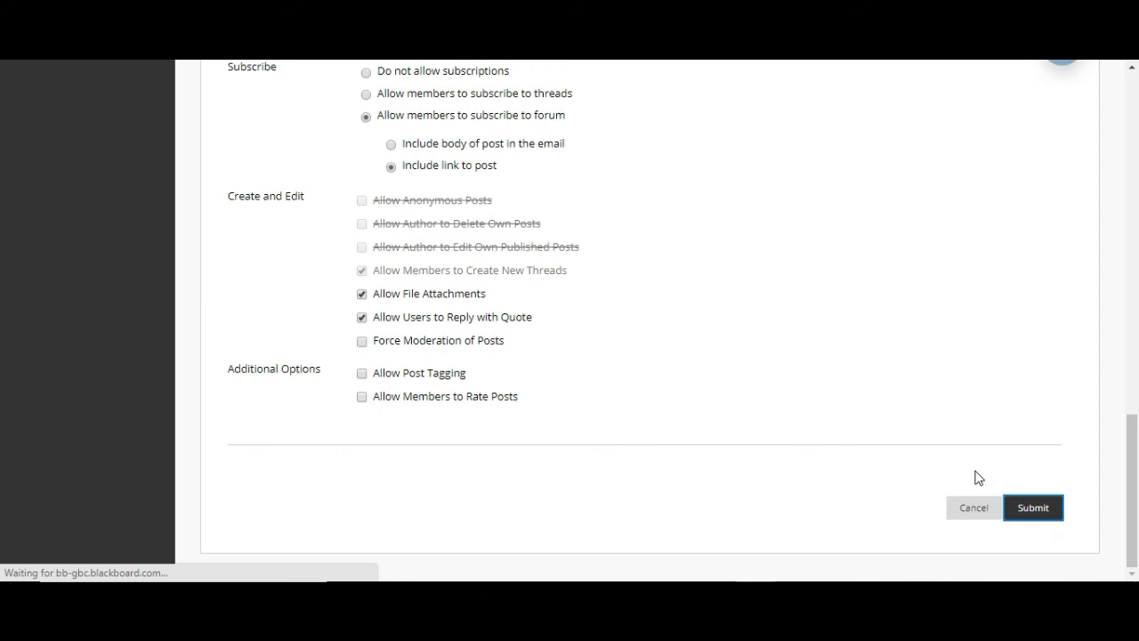
# - Proceed with creating the discussion board link using the selected Test Discussion Board forum
pyautogui.scroll(-3, 820, 387)
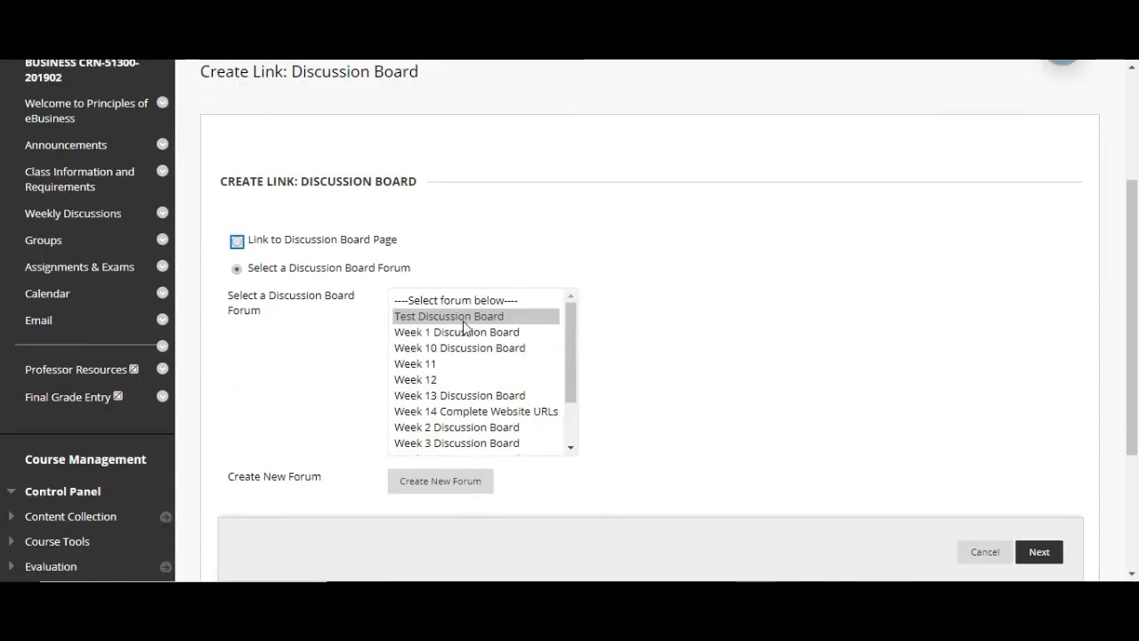
pyautogui.scroll(-3, 717, 358)
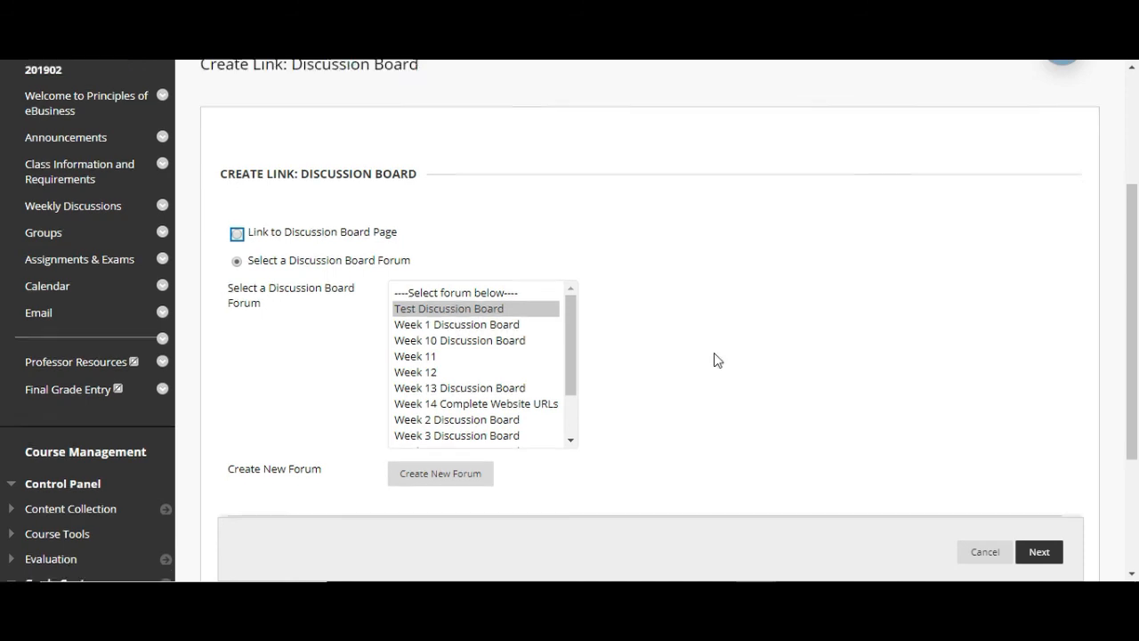
pyautogui.click(1044, 381)
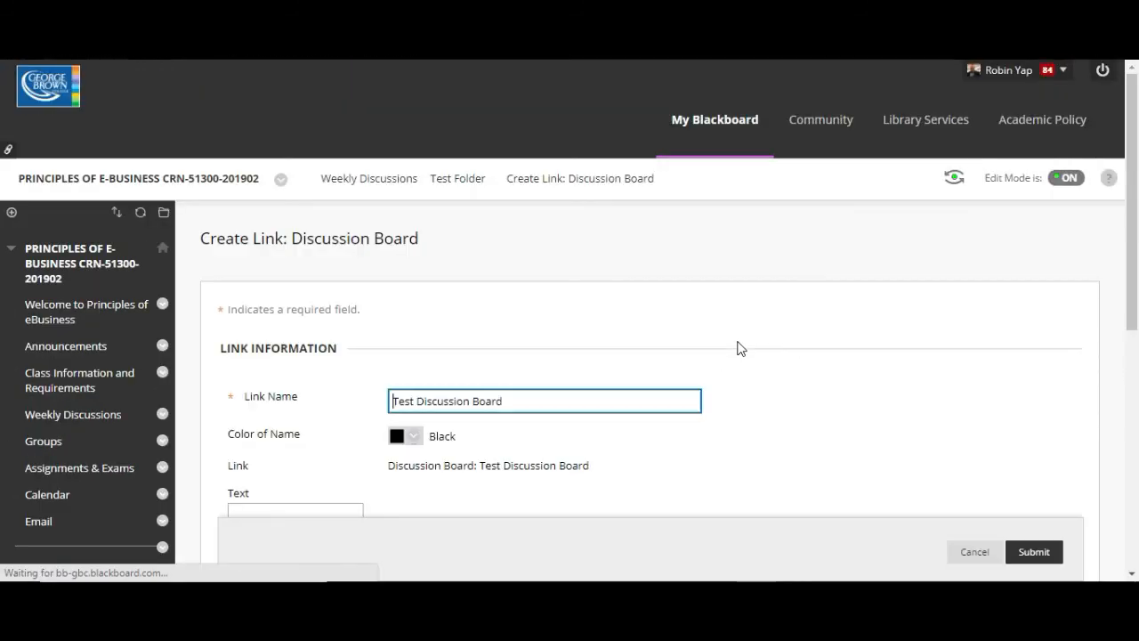
# - Enter "test" as the link's text, set its availability to No, and submit the link
pyautogui.scroll(-3, 738, 348)
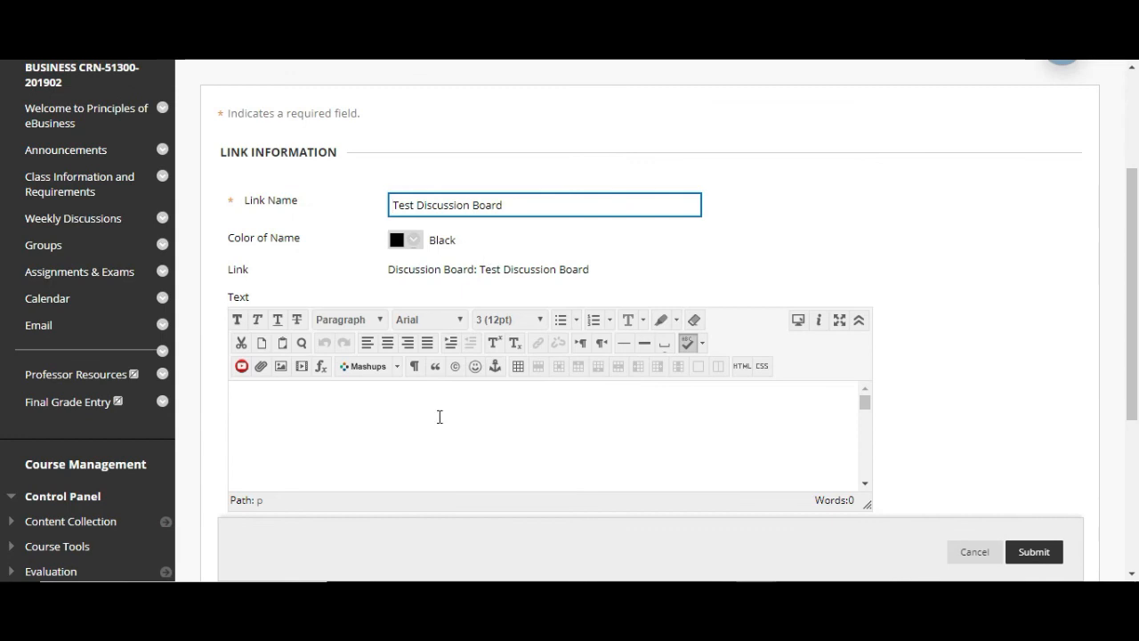
pyautogui.click(437, 415)
pyautogui.write('test')
pyautogui.scroll(-5, 974, 328)
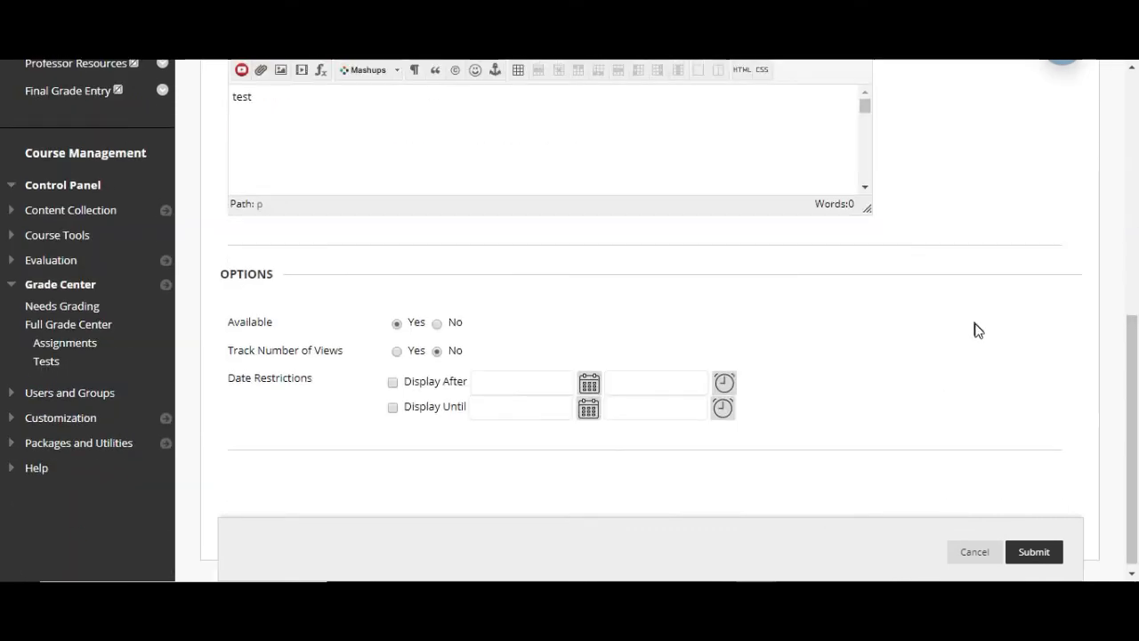
pyautogui.click(437, 319)
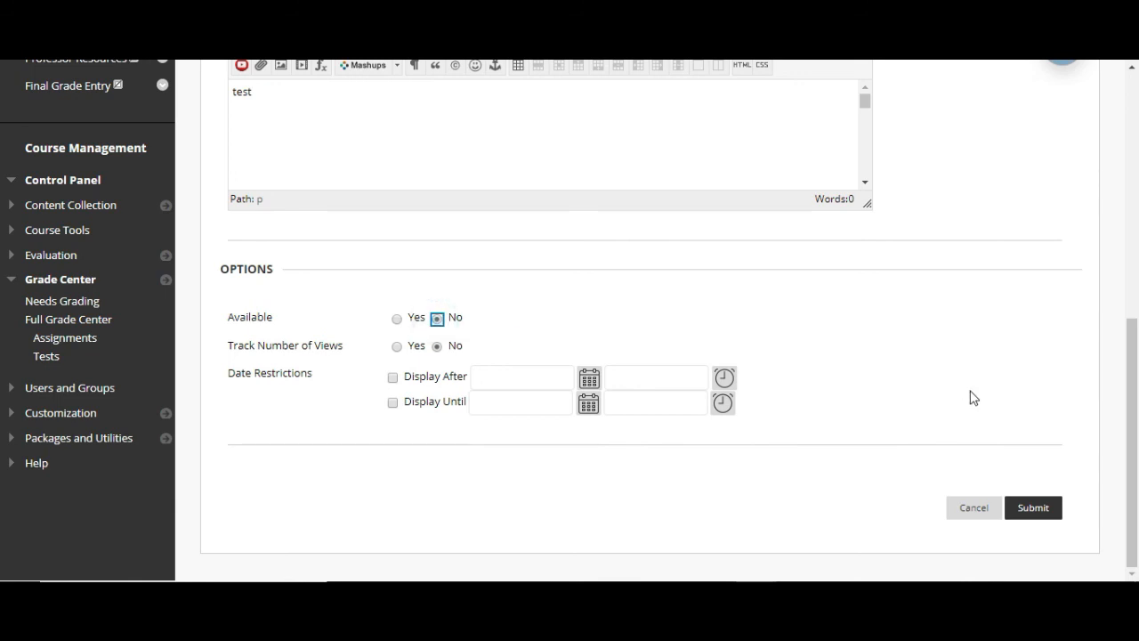
pyautogui.click(1033, 507)
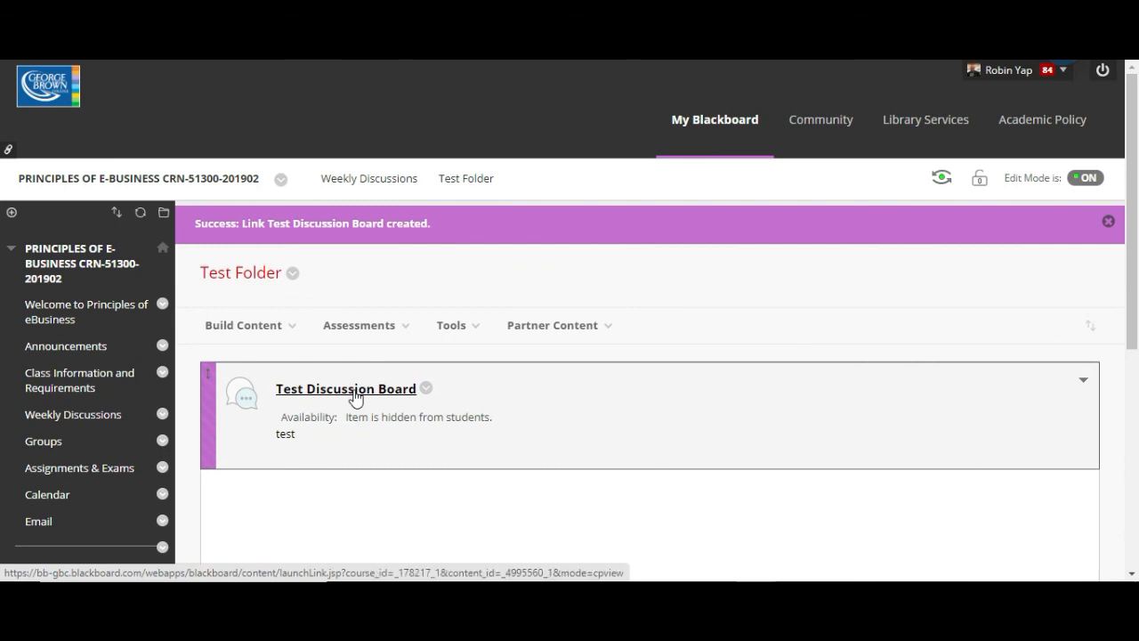
# - Open the Test Discussion Board link in the Test Folder
pyautogui.click(354, 392)
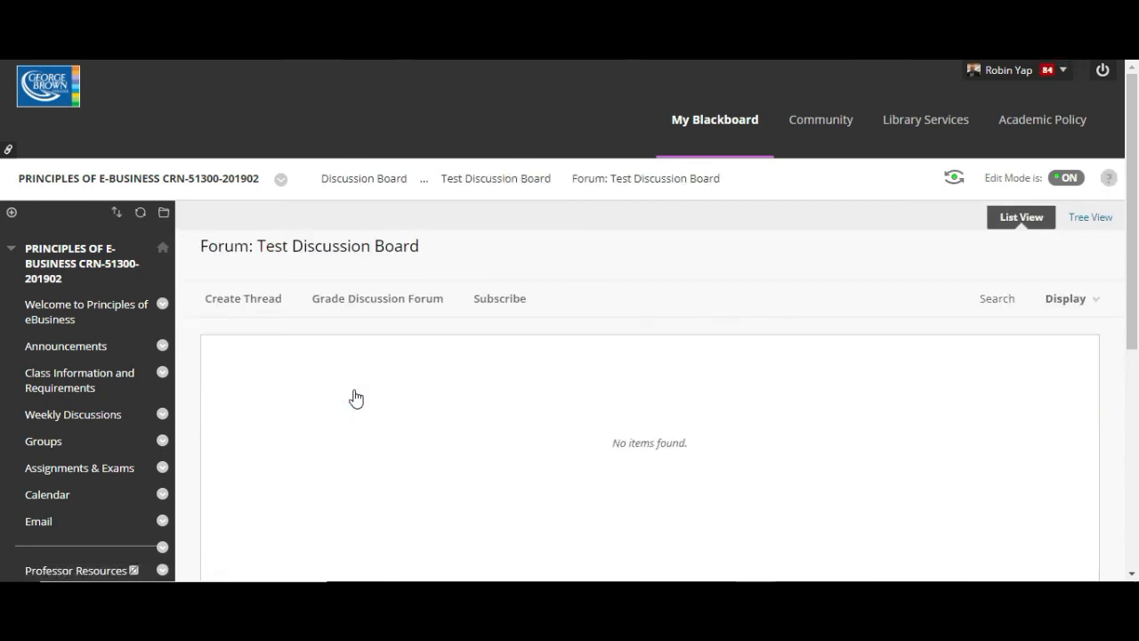